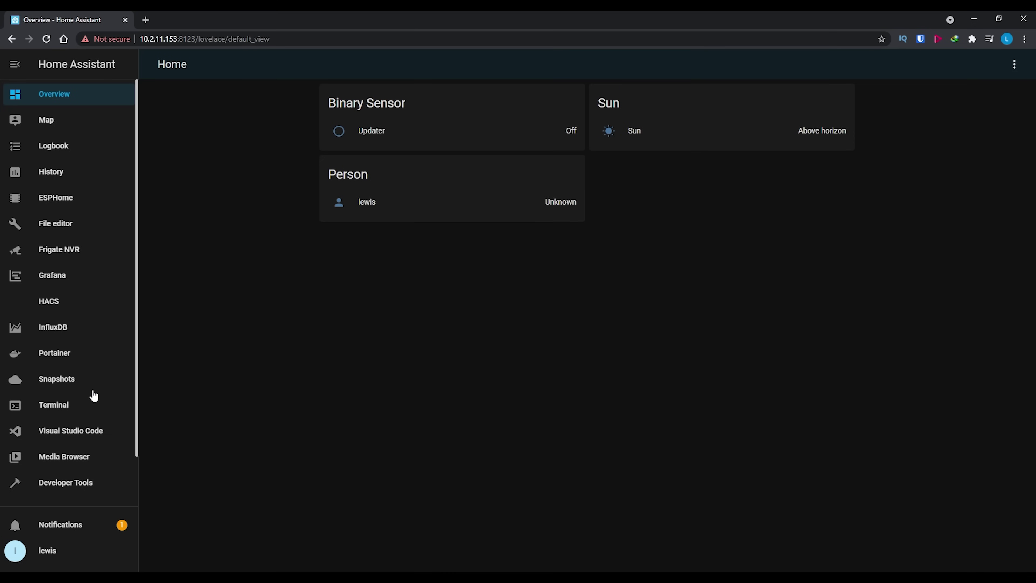
Open Supervisor's Add-on Store and browse the official, Frigate and community add-ons.
scroll(92, 396, down, 2)
click(78, 463)
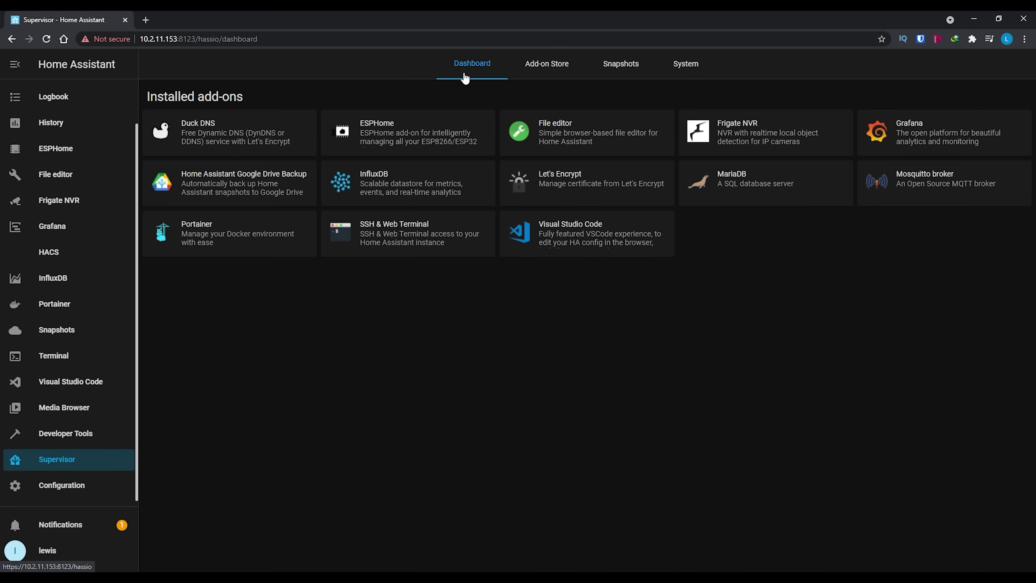
click(552, 74)
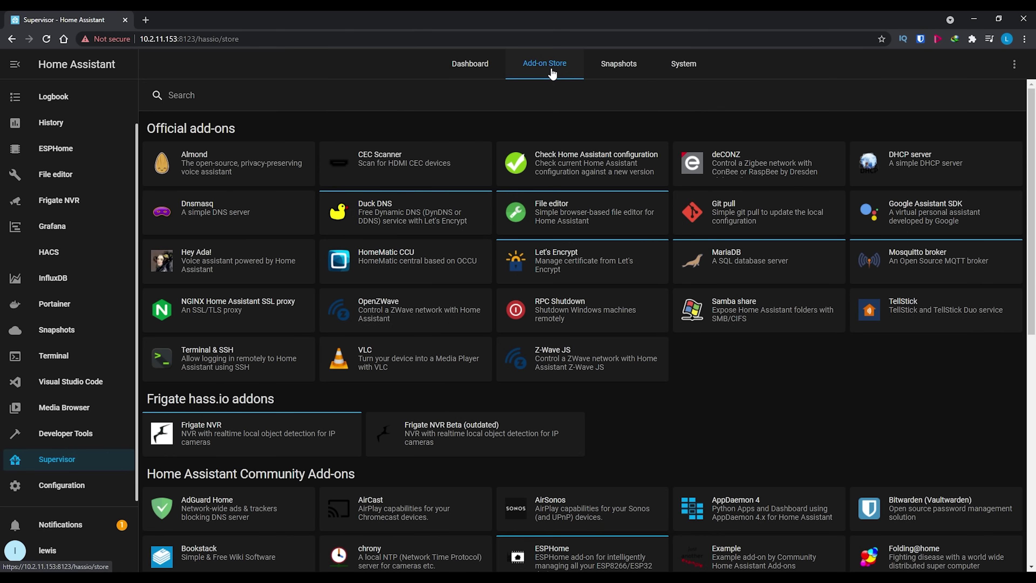
scroll(986, 427, down, 5)
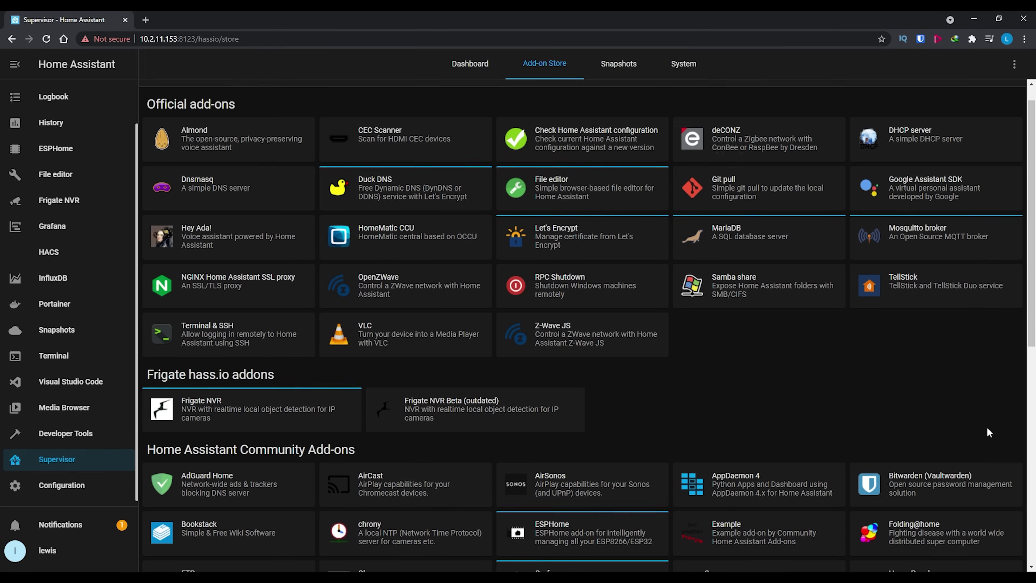
scroll(988, 432, down, 3)
scroll(987, 432, down, 4)
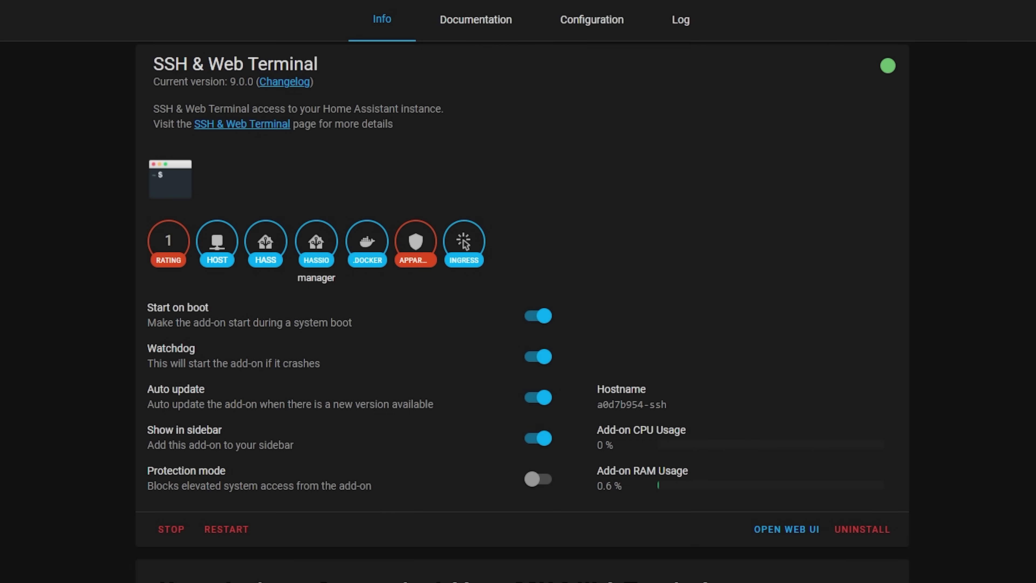
scroll(954, 382, down, 6)
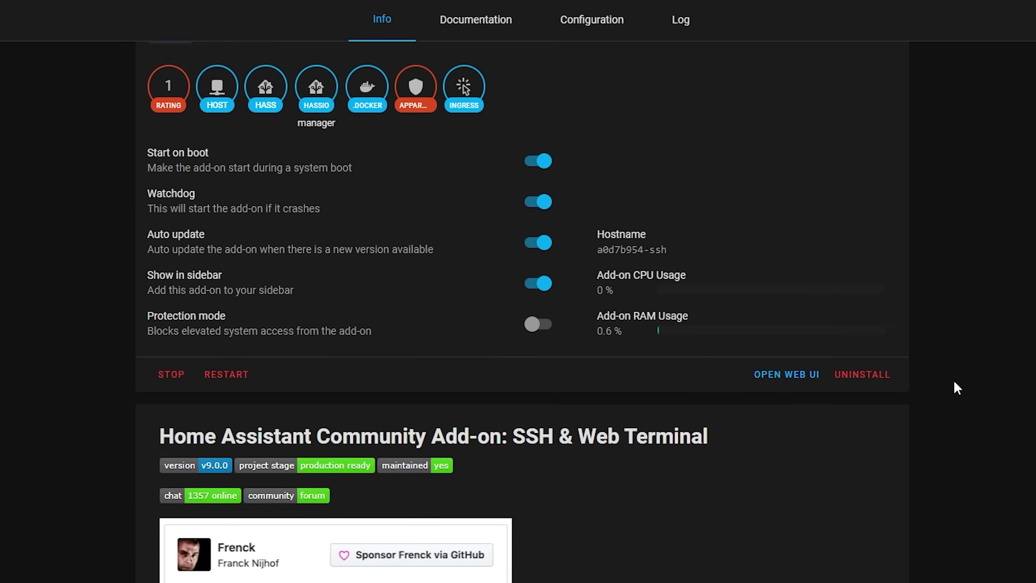
scroll(954, 382, down, 5)
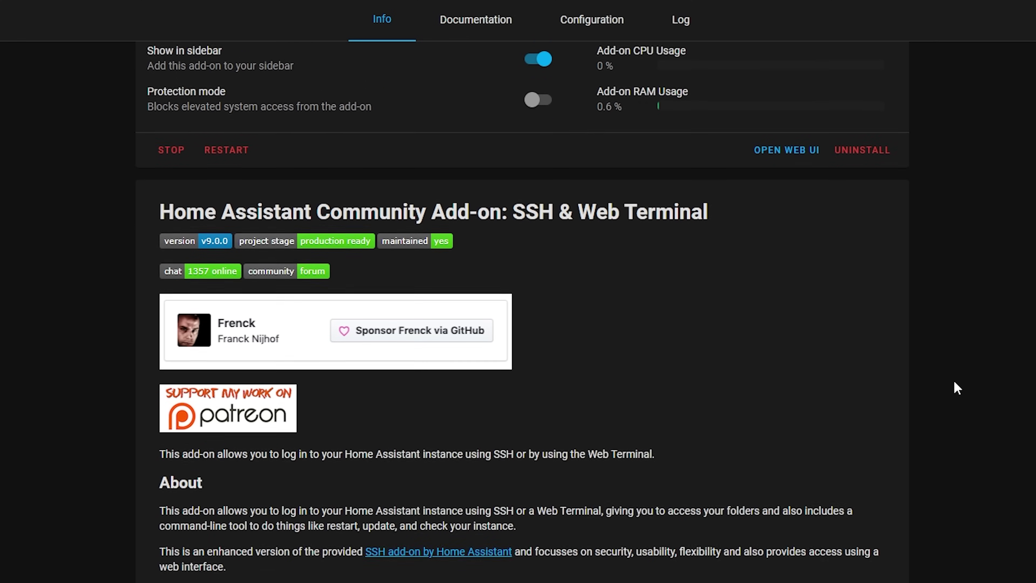
scroll(954, 381, down, 8)
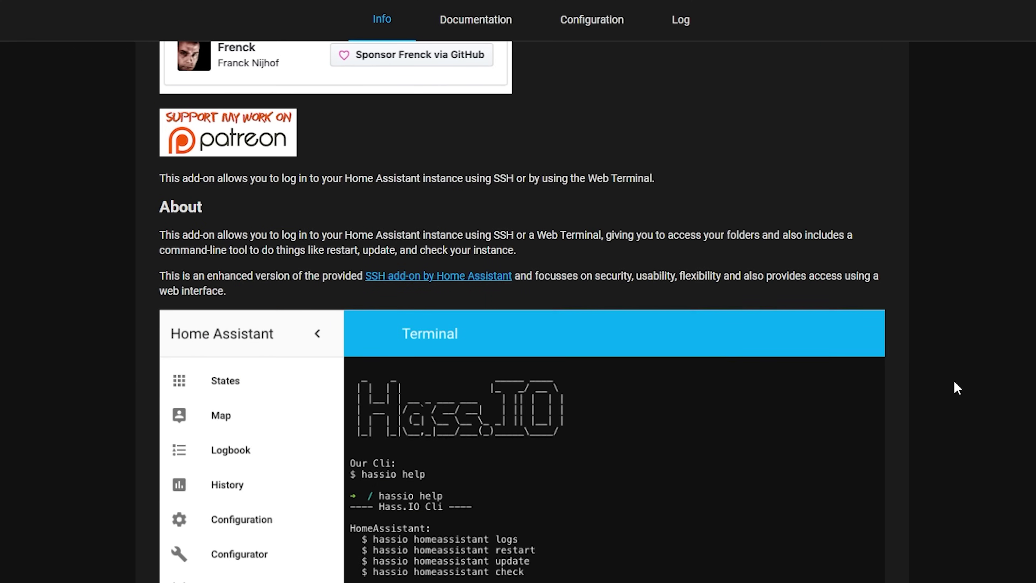
scroll(954, 382, down, 8)
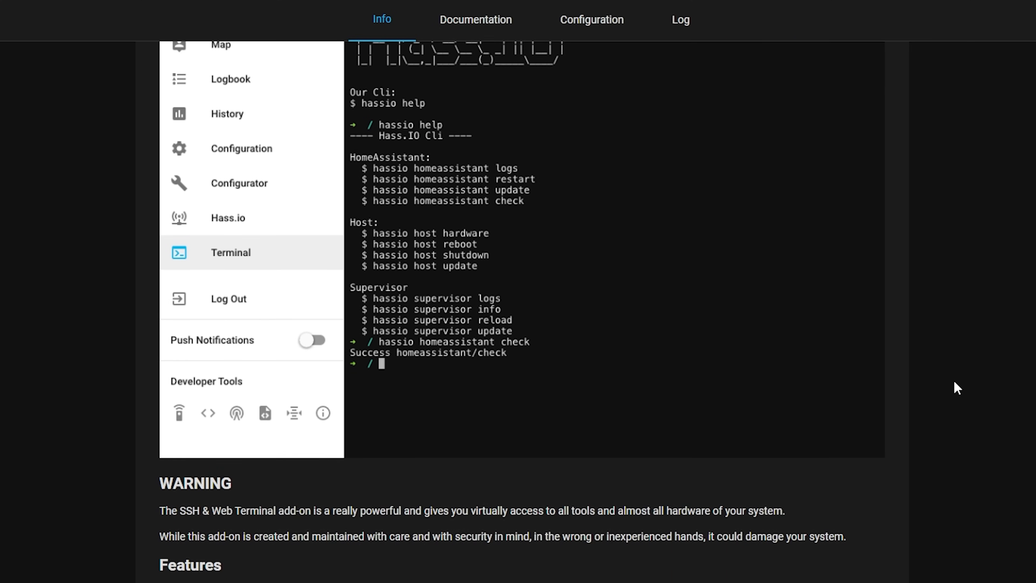
scroll(954, 382, down, 6)
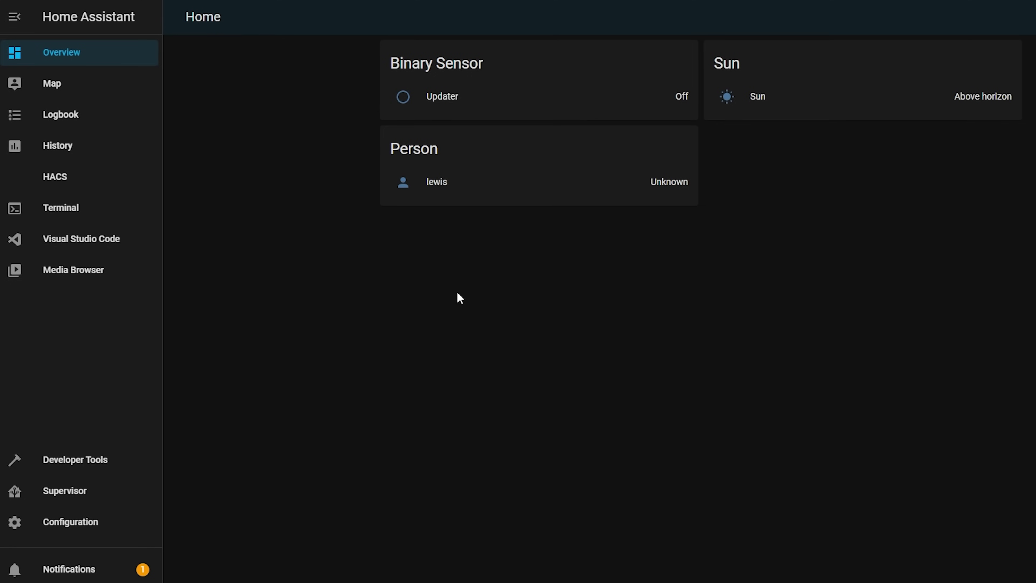
Open the Terminal panel from the Home Assistant sidebar.
click(68, 209)
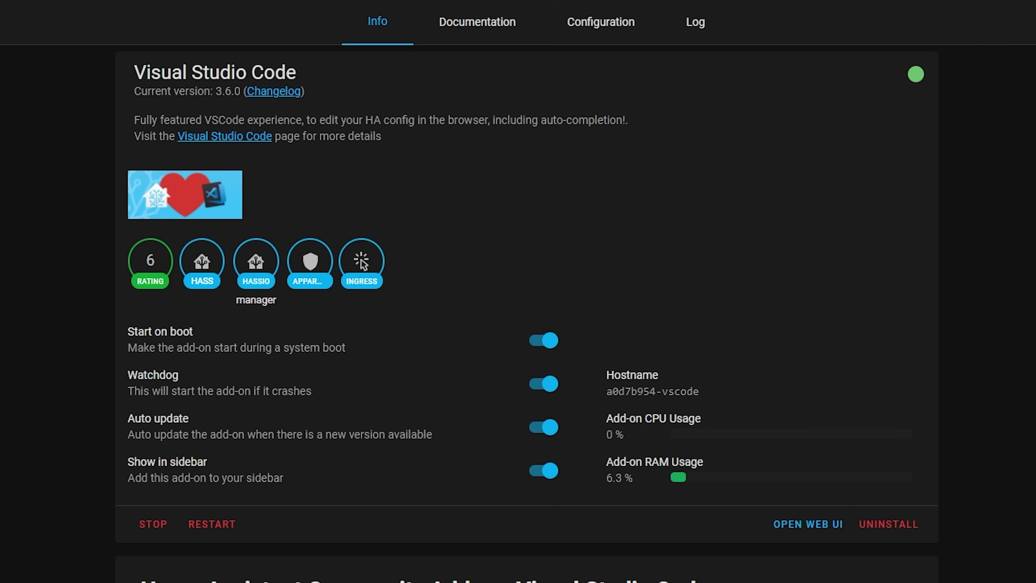
Add a '- platform: template' entry with a 'sensors' key under configuration.yaml's sensor section.
scroll(526, 314, down, 10)
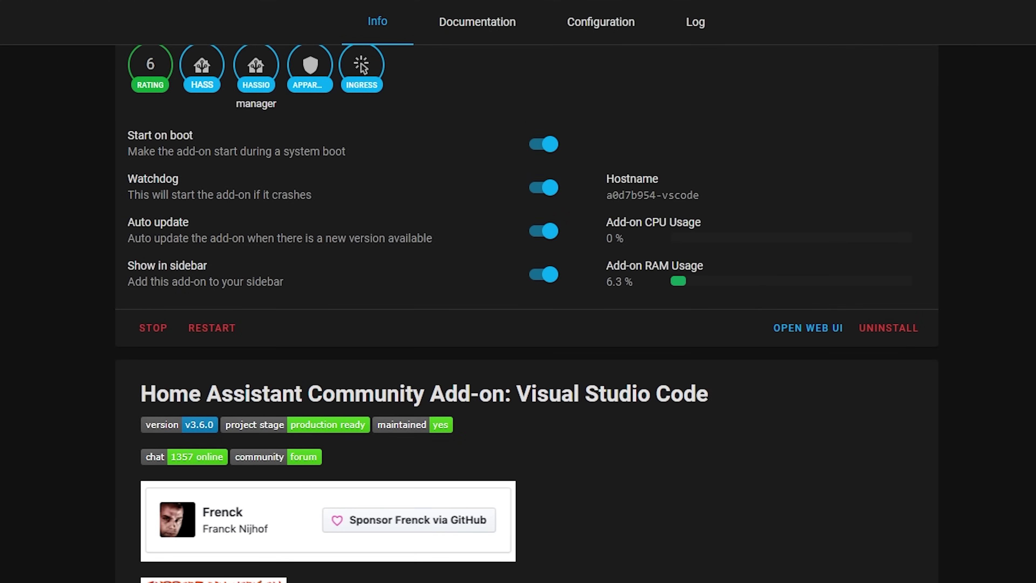
scroll(526, 314, down, 6)
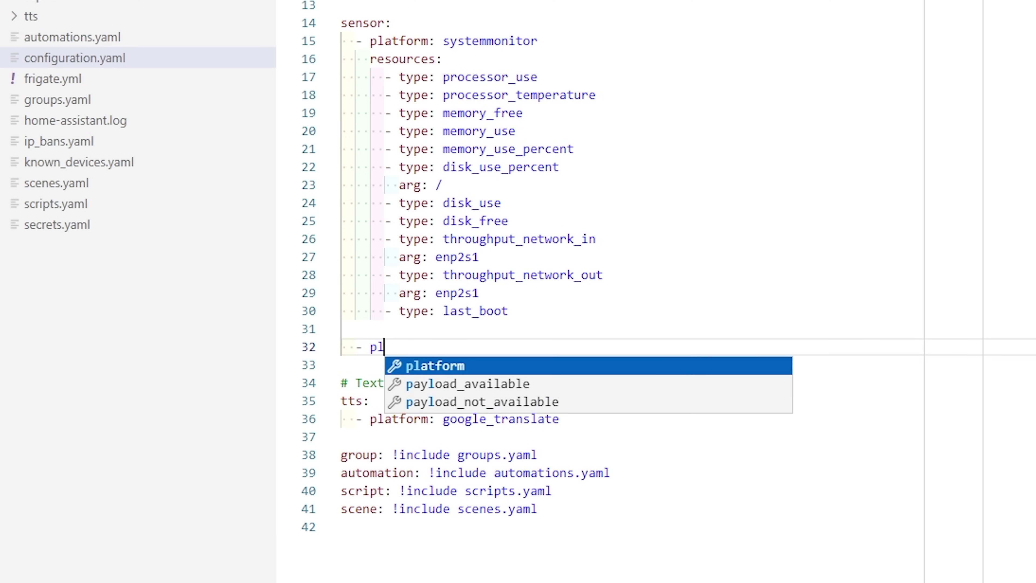
text(a)
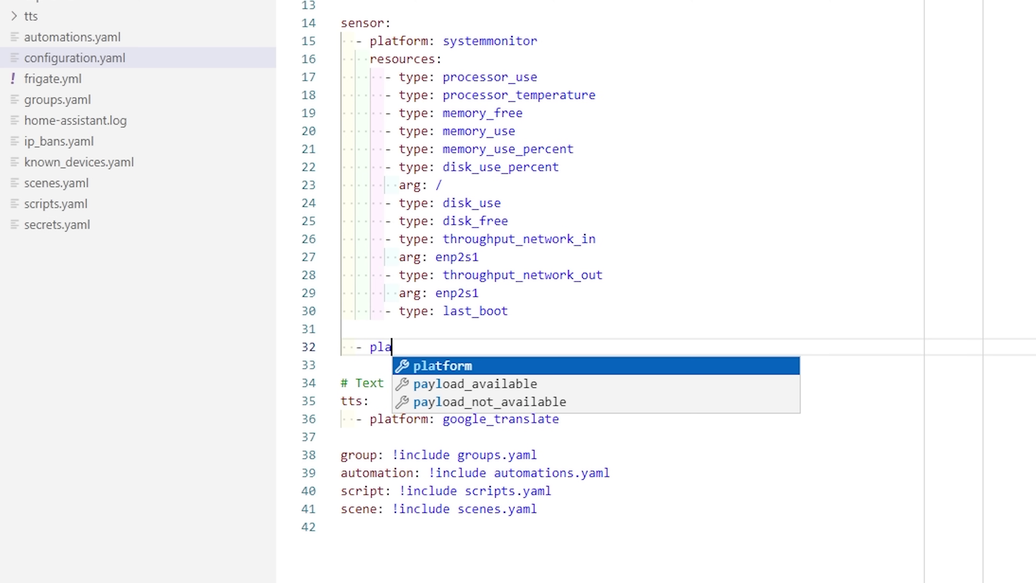
click(745, 367)
text(template)
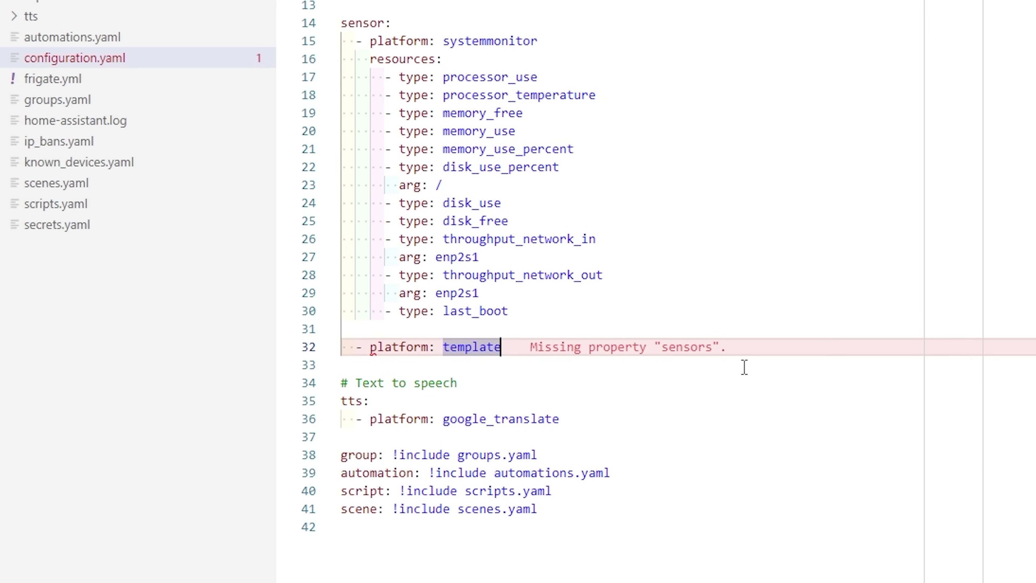
key(Return)
key(ctrl+space)
text(sen)
key(Return)
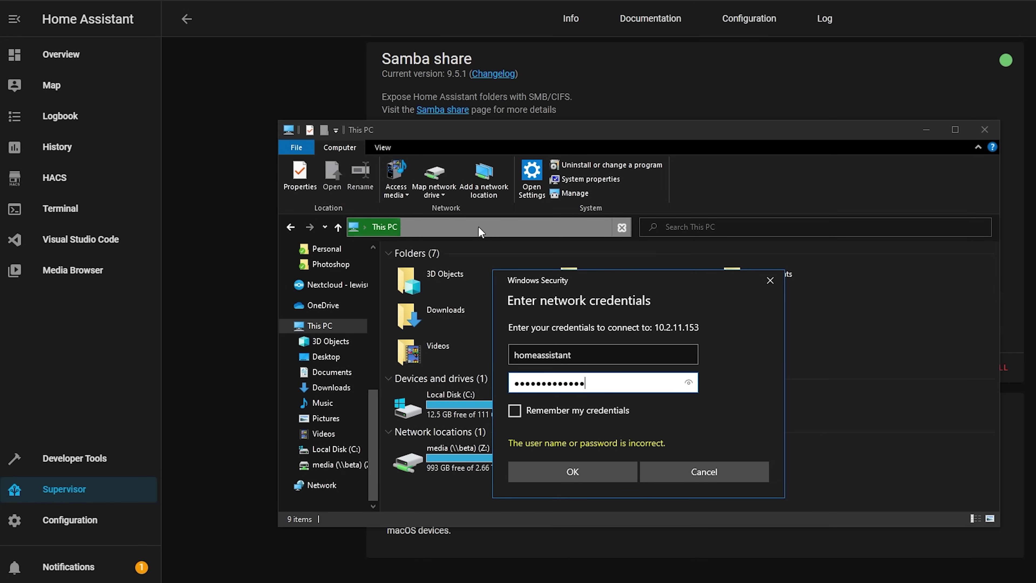
Log in to \\10.2.11.153 and open config\configuration.yaml in Notepad.
key(Return)
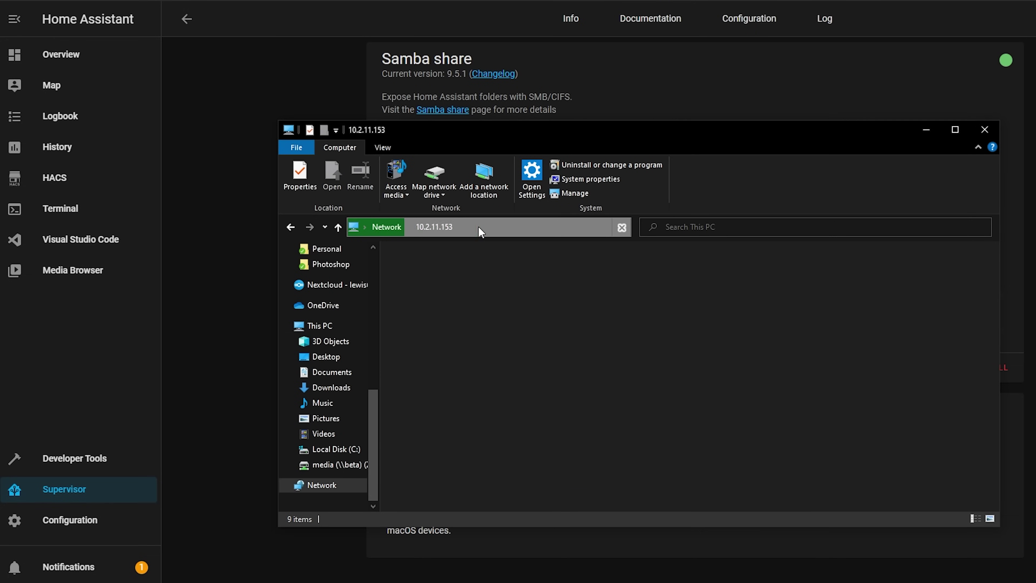
double_click(750, 254)
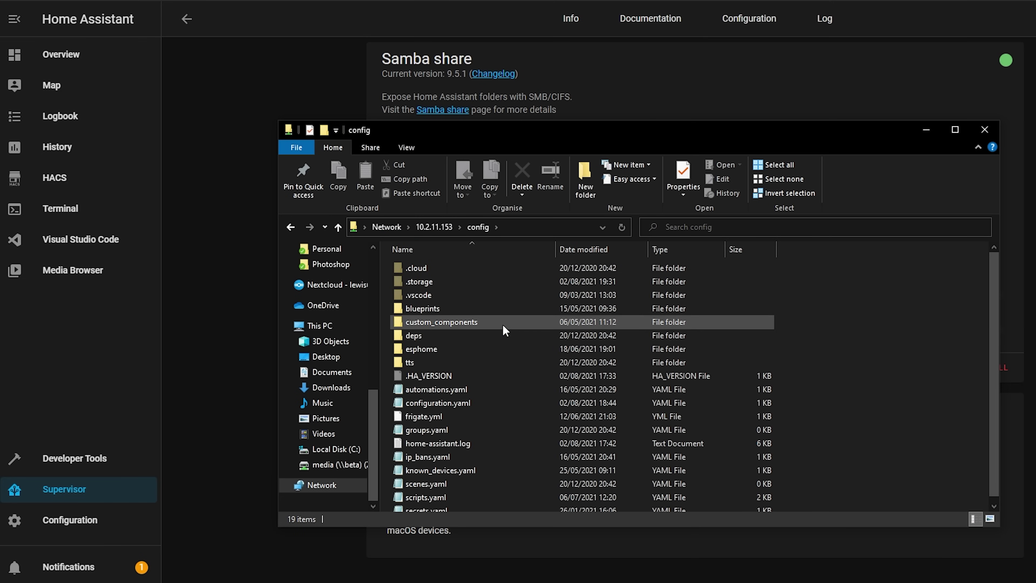
scroll(504, 330, down, 1)
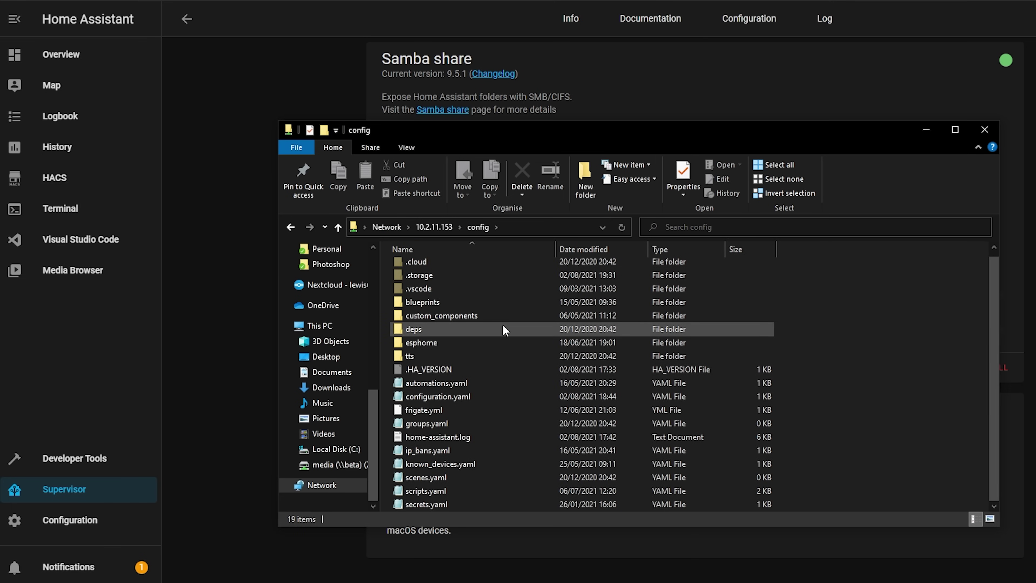
double_click(474, 396)
drag(606, 316, 609, 120)
scroll(617, 298, down, 5)
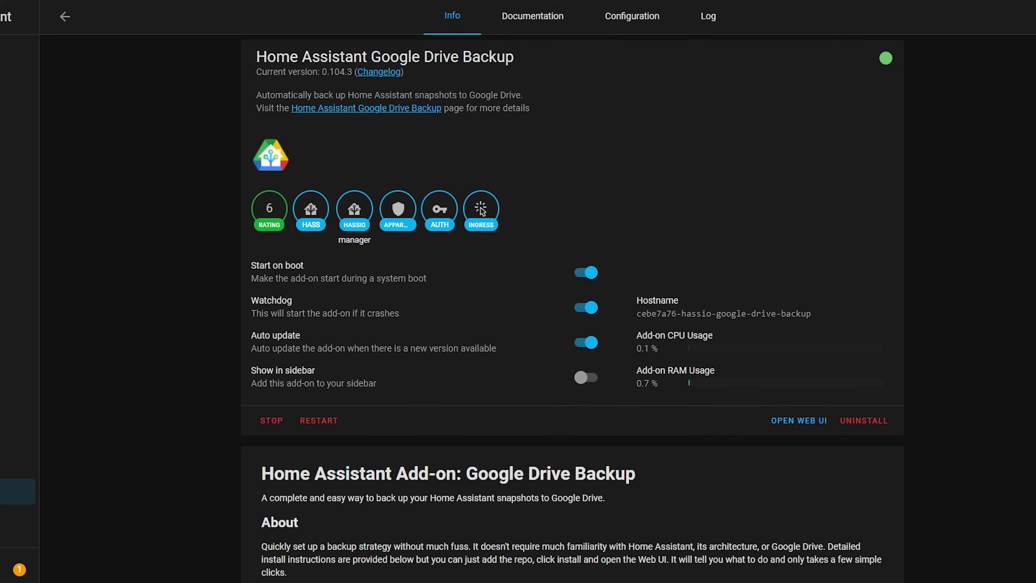
Review the 2021-08-03 full snapshot's details, then open the Google Drive Backup settings.
scroll(573, 300, down, 5)
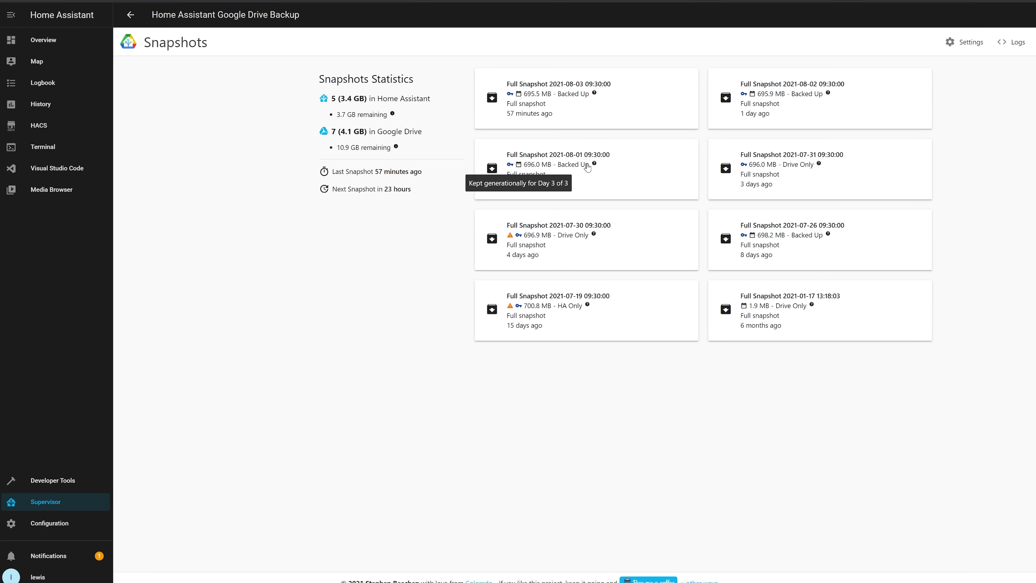
click(654, 108)
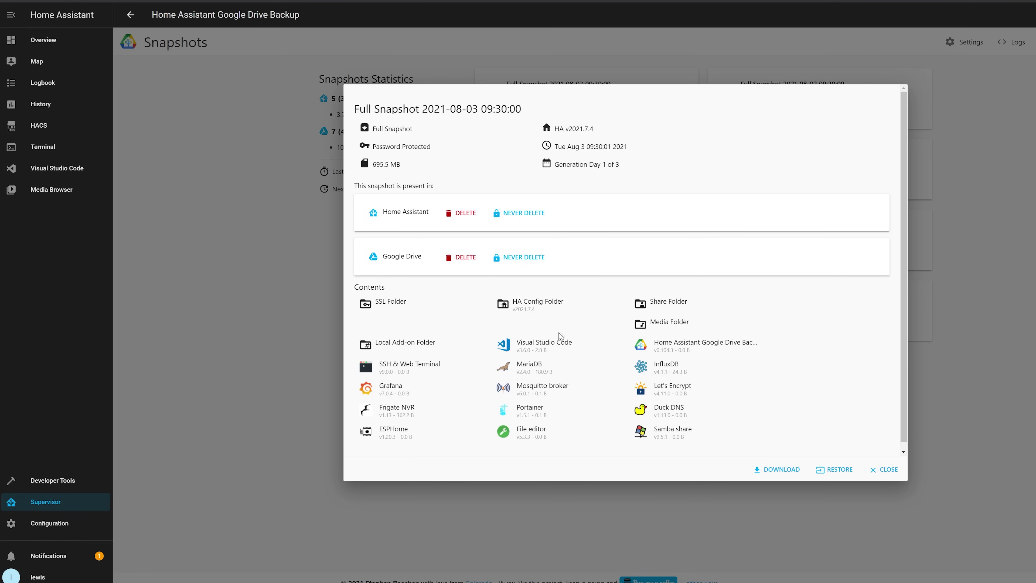
click(245, 187)
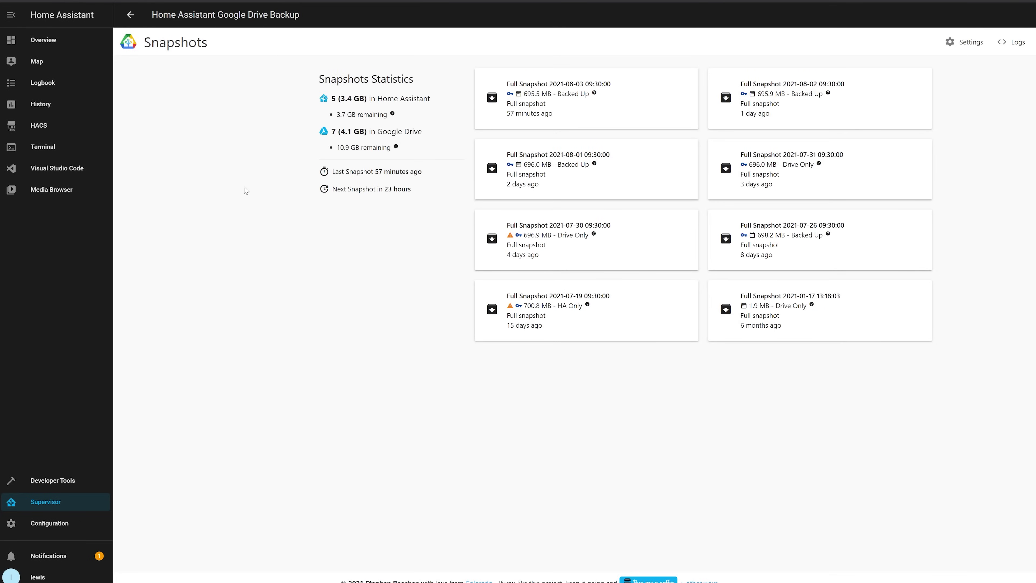
click(964, 43)
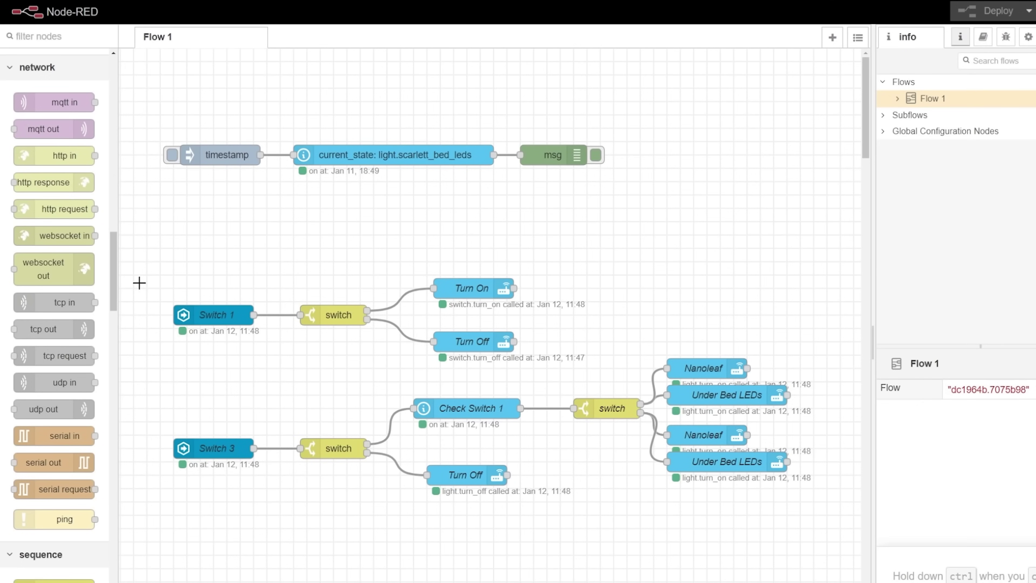
Add a current state node named 'Check Switch 1' watching binary_sensor.scarlett_switch_1.
drag(115, 268, 107, 77)
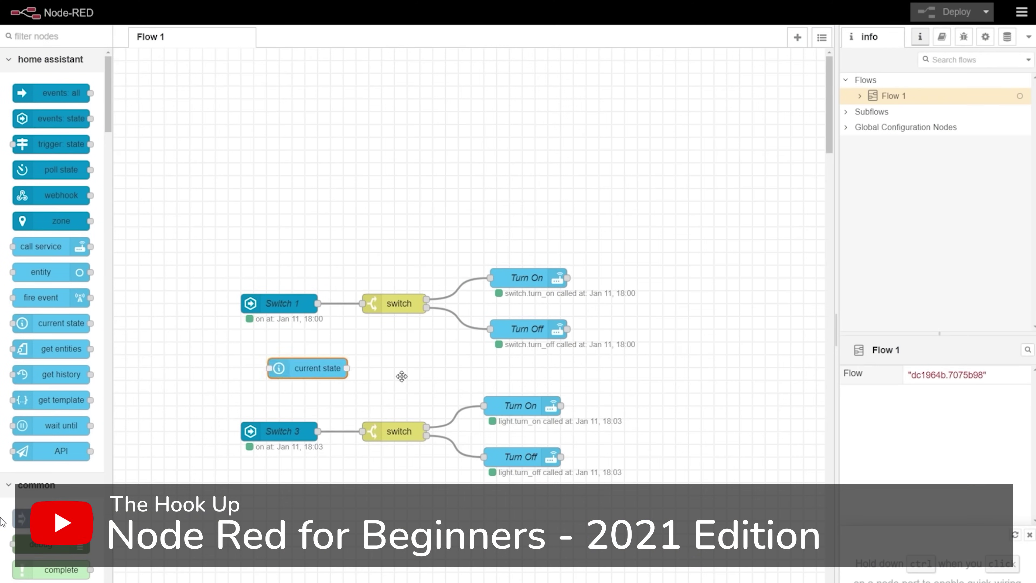
drag(402, 376, 815, 390)
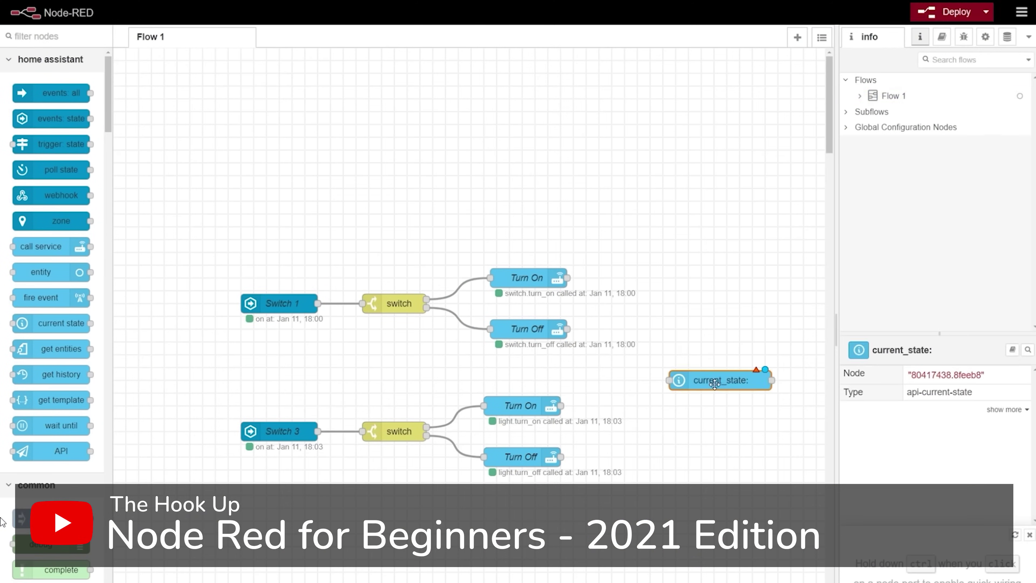
double_click(721, 382)
text(Check Switch 1)
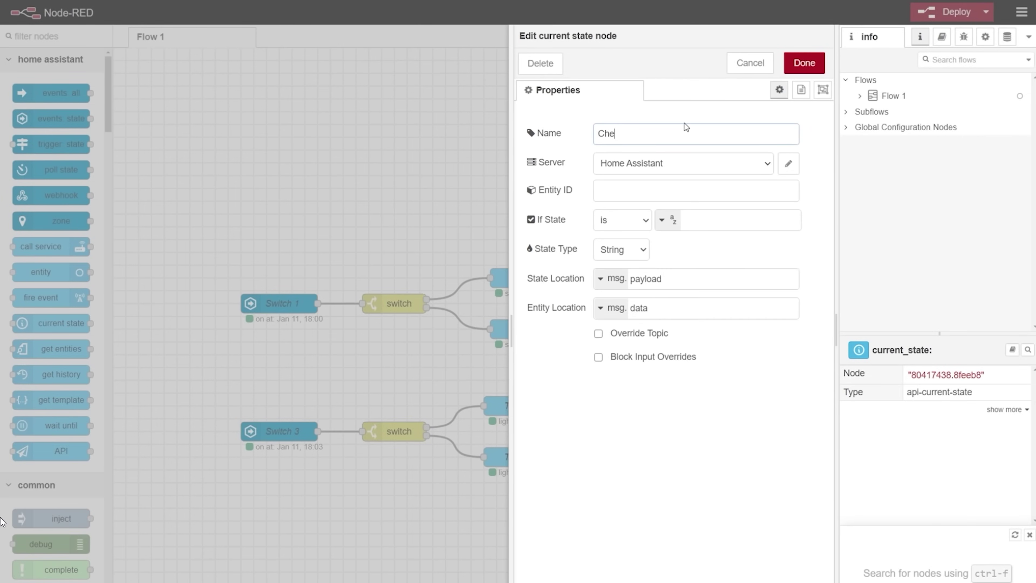
click(658, 185)
text(sw)
click(664, 216)
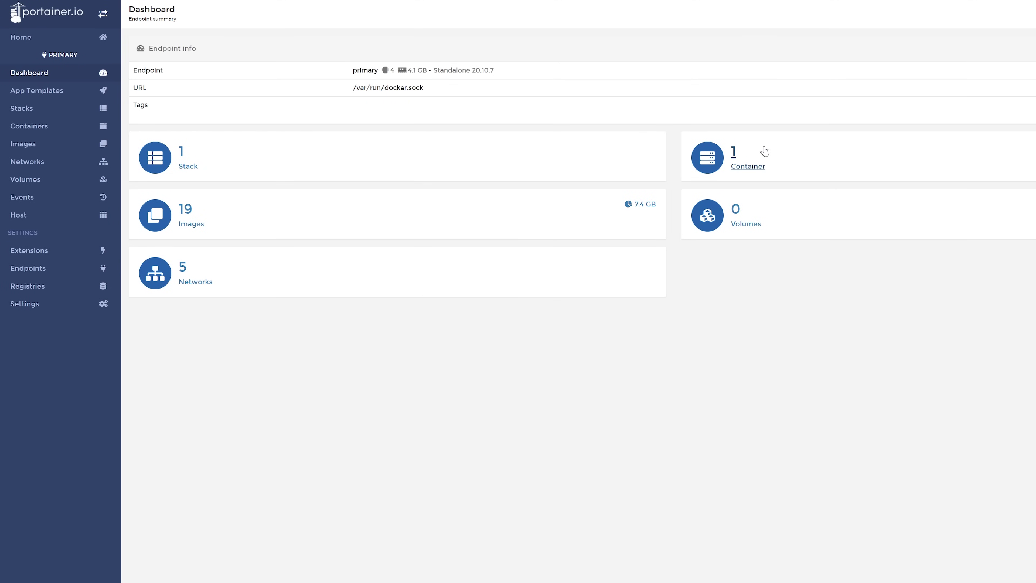
Browse Portainer's container, image, network and volume lists for the primary endpoint.
click(758, 149)
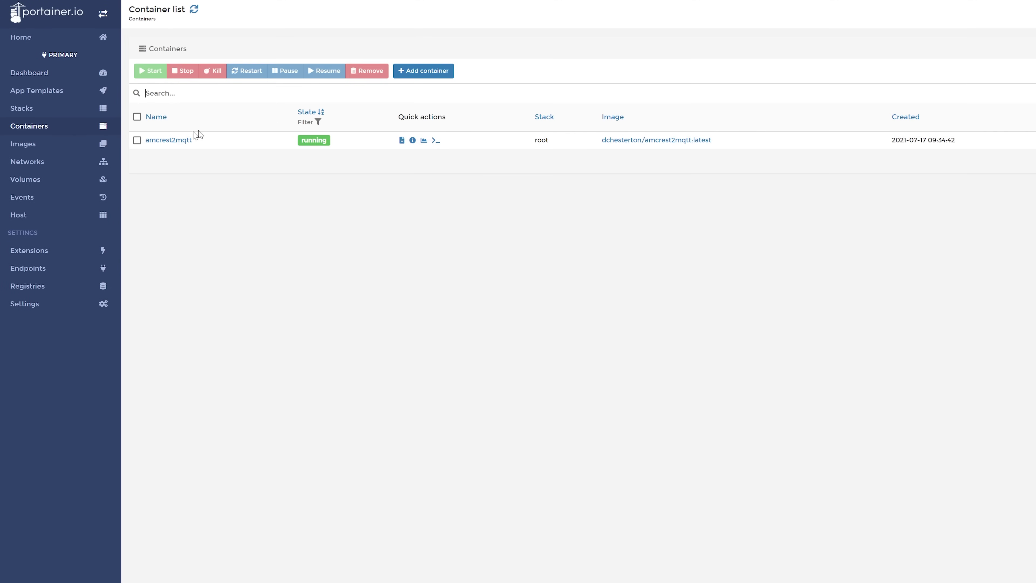
click(57, 151)
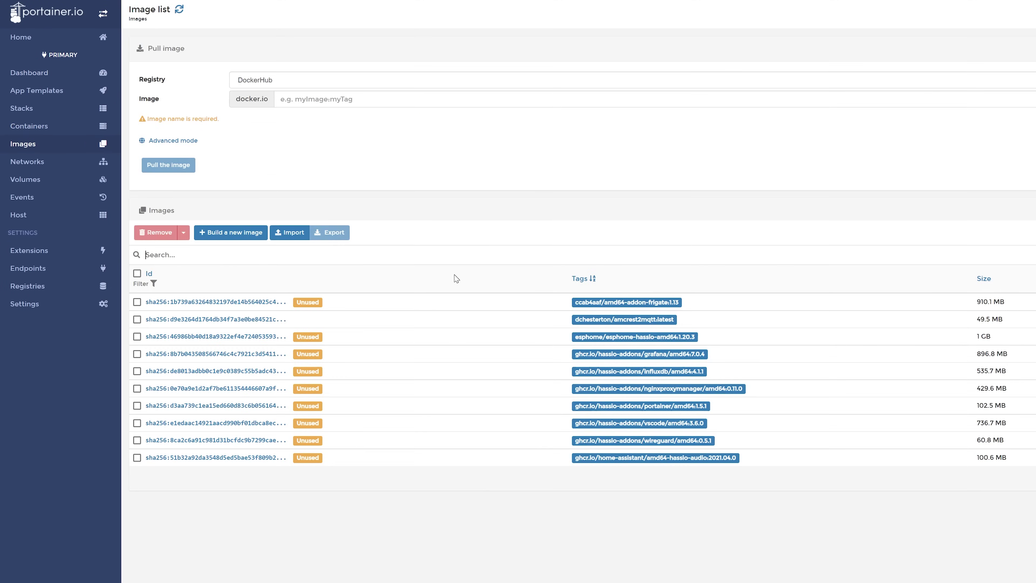
click(63, 166)
click(66, 179)
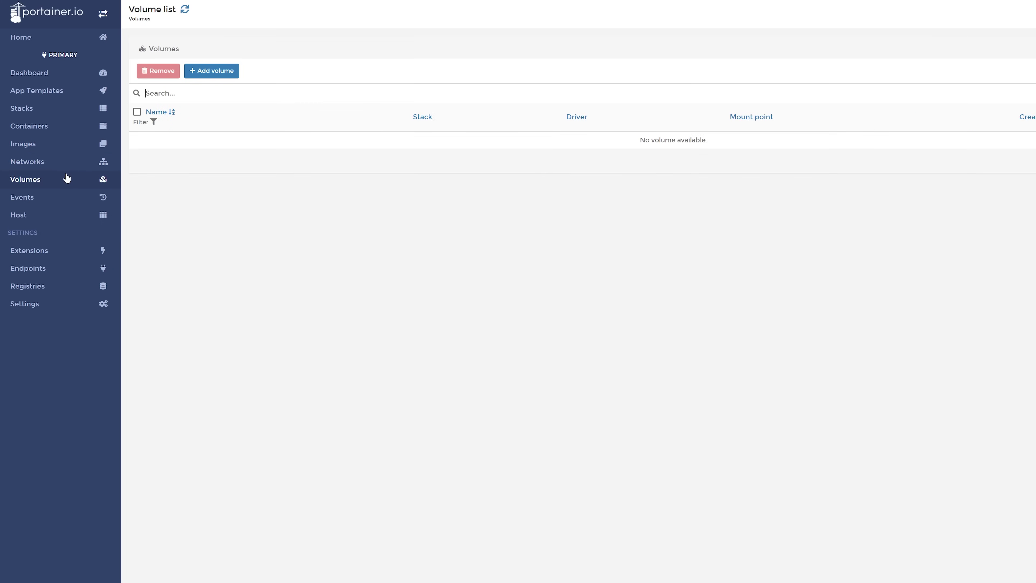